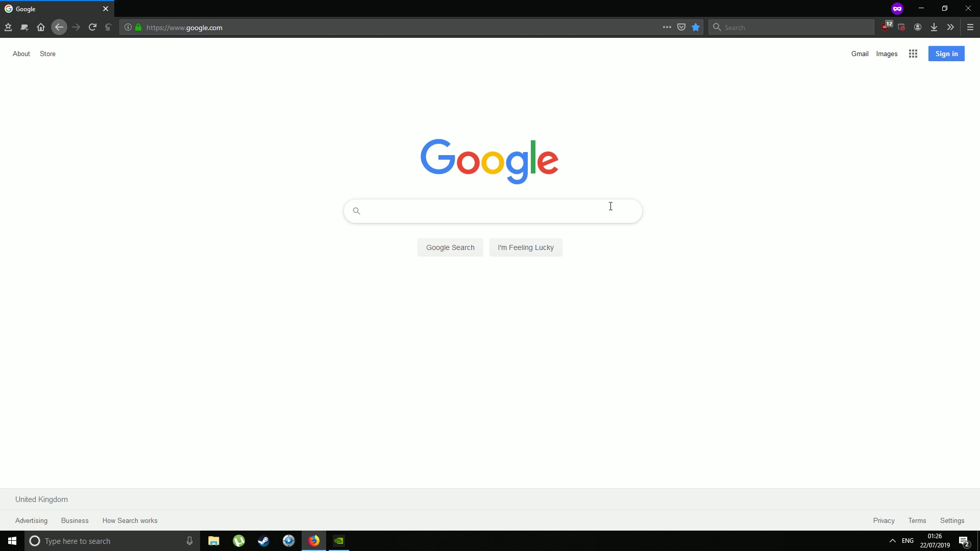
- Search Google for 'twitch app'
text(t)
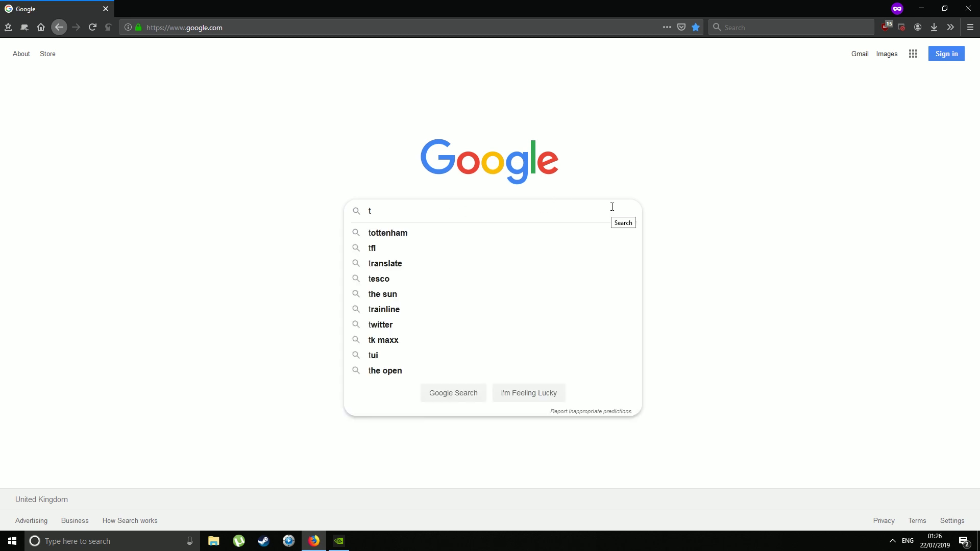
text(witch app)
key(Return)
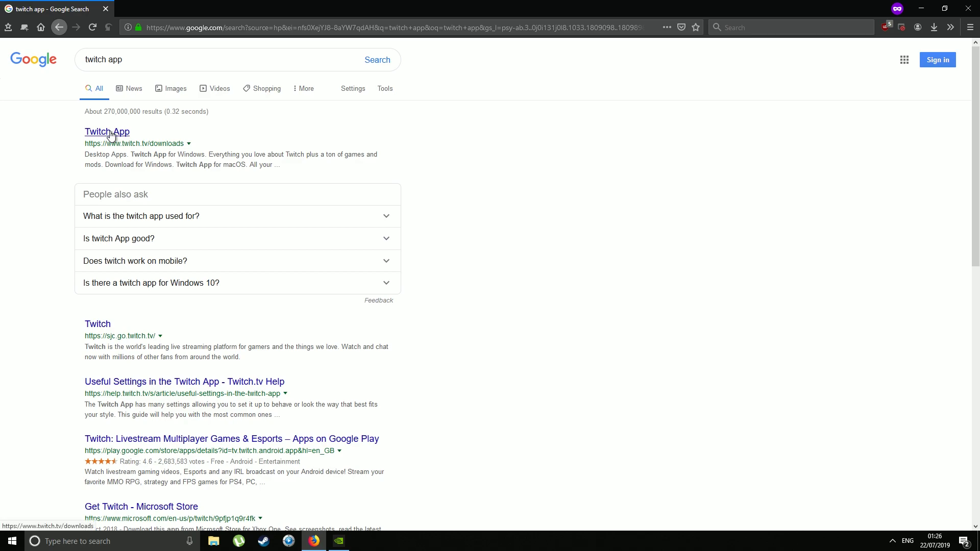
- From the Twitch App downloads page, save the Windows installer TwitchSetup.exe
click(110, 133)
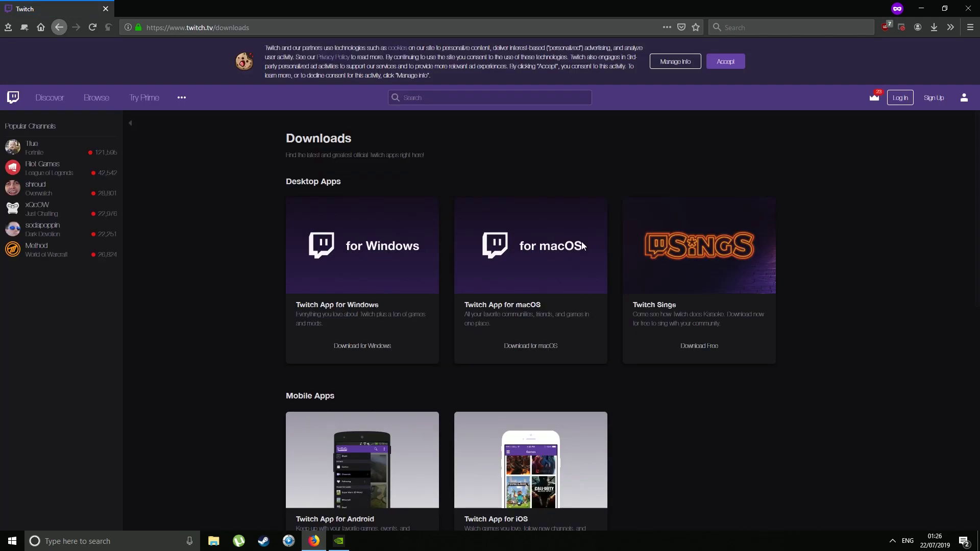
scroll(282, 247, down, 2)
scroll(234, 243, up, 2)
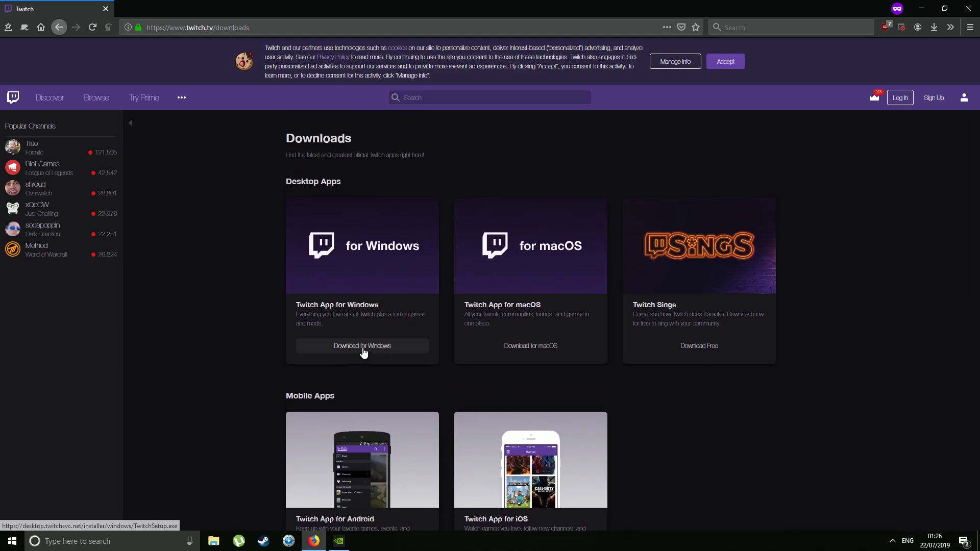
click(363, 349)
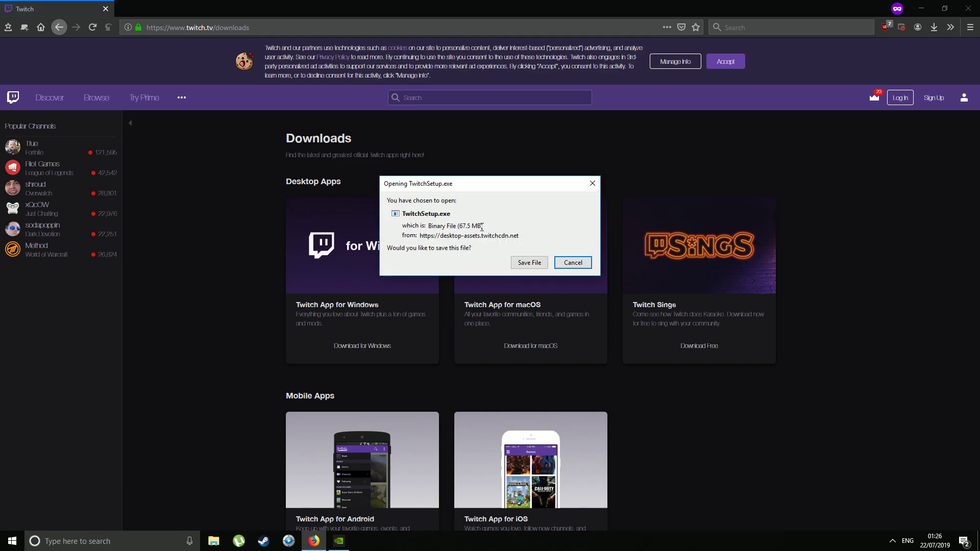
click(530, 263)
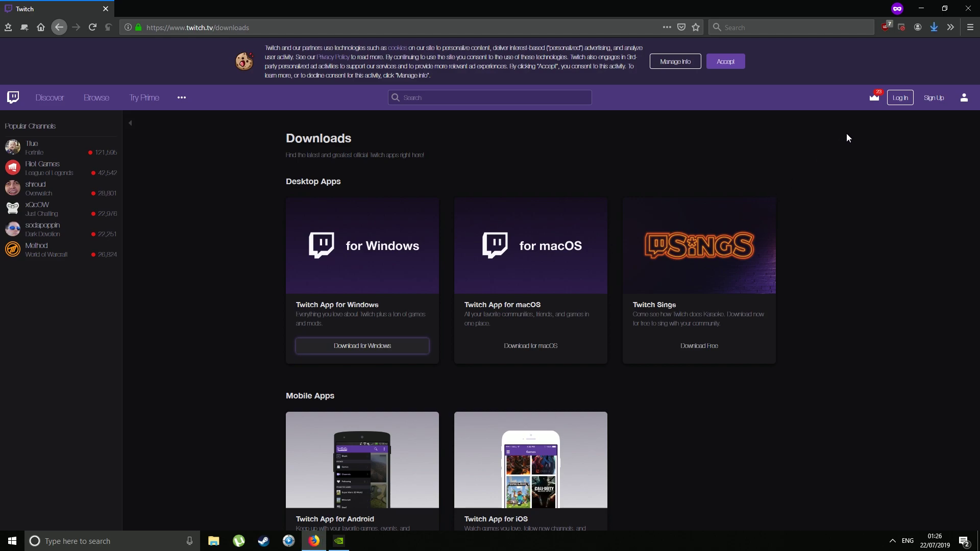
- Confirm TwitchSetup(3).exe finished in the downloads list, then bring up the Start menu
click(935, 29)
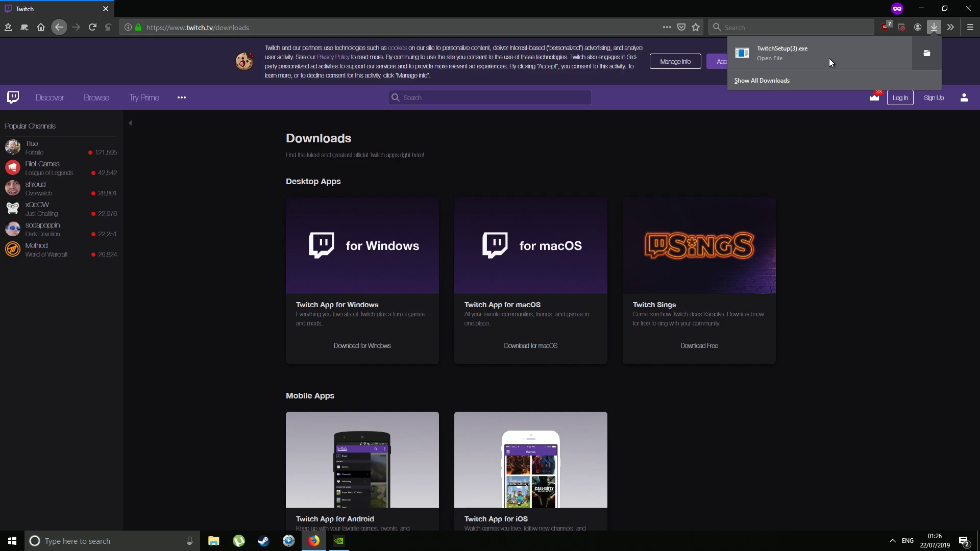
click(935, 28)
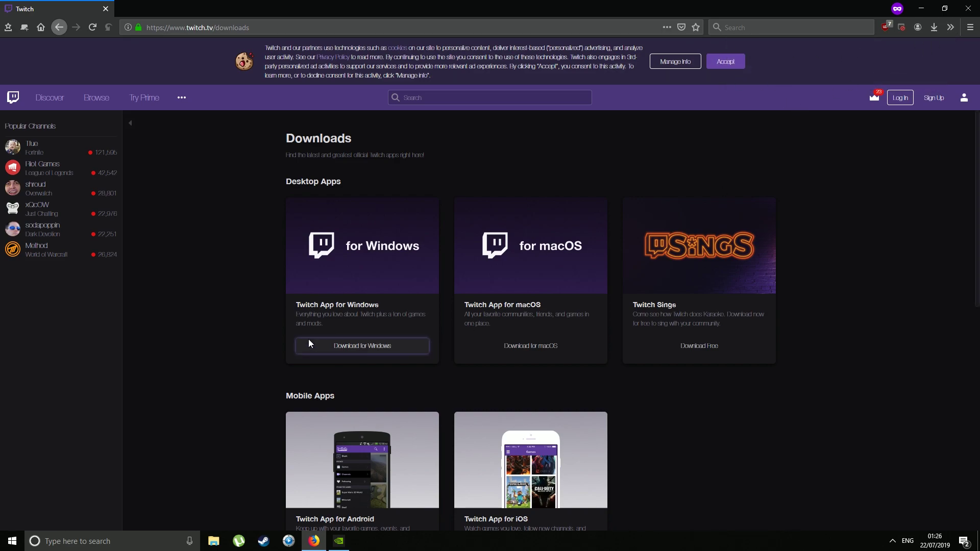
click(12, 542)
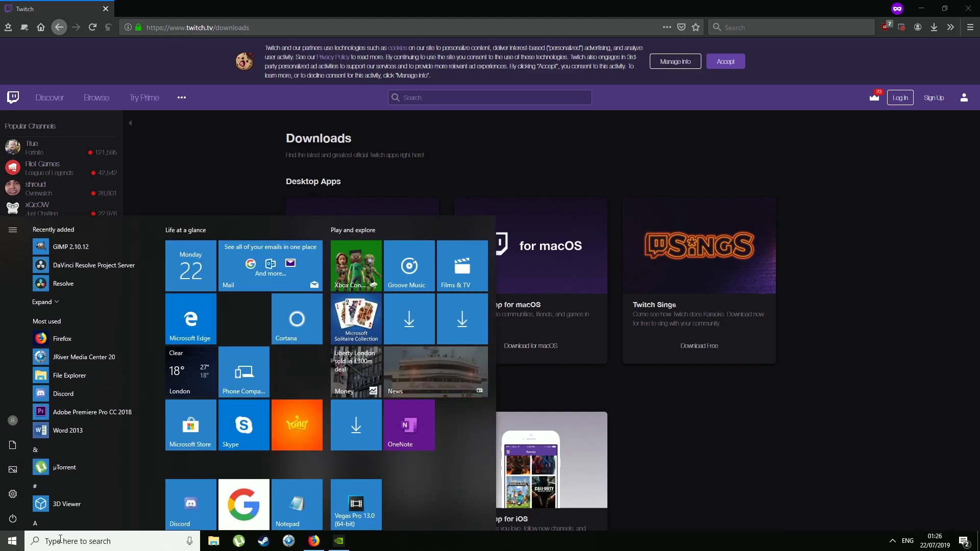
- Open File Explorer from a 'download' Start search, close it, and show Firefox's downloads list
text(downloads)
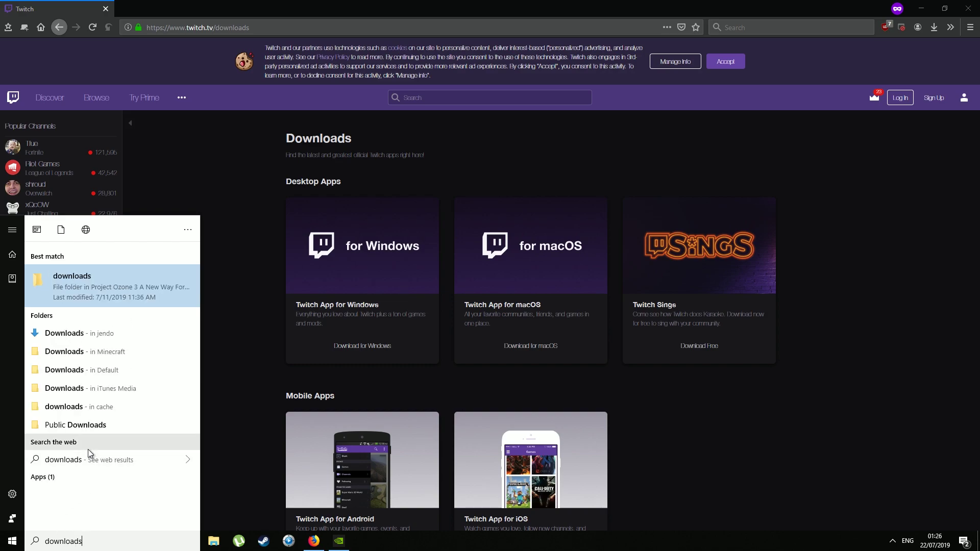
key(BackSpace)
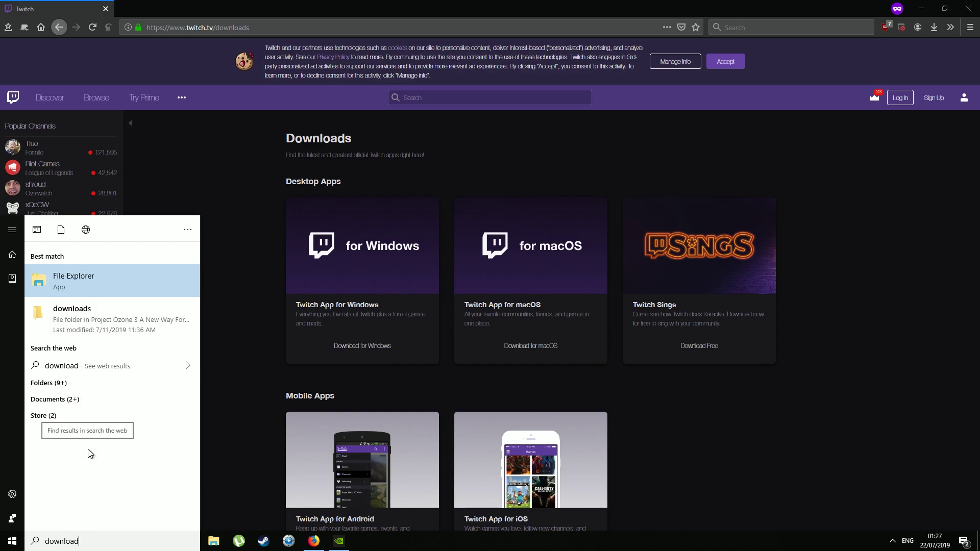
click(103, 281)
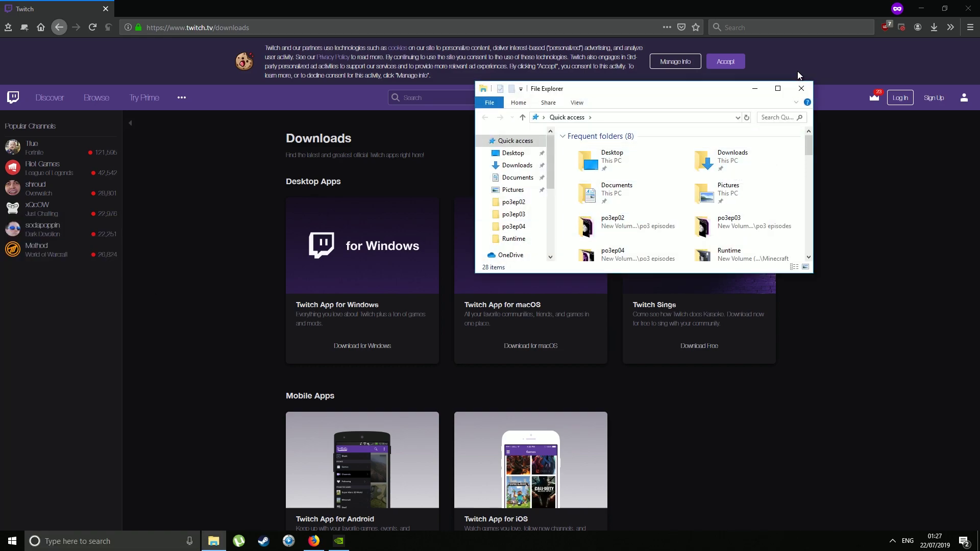
click(800, 88)
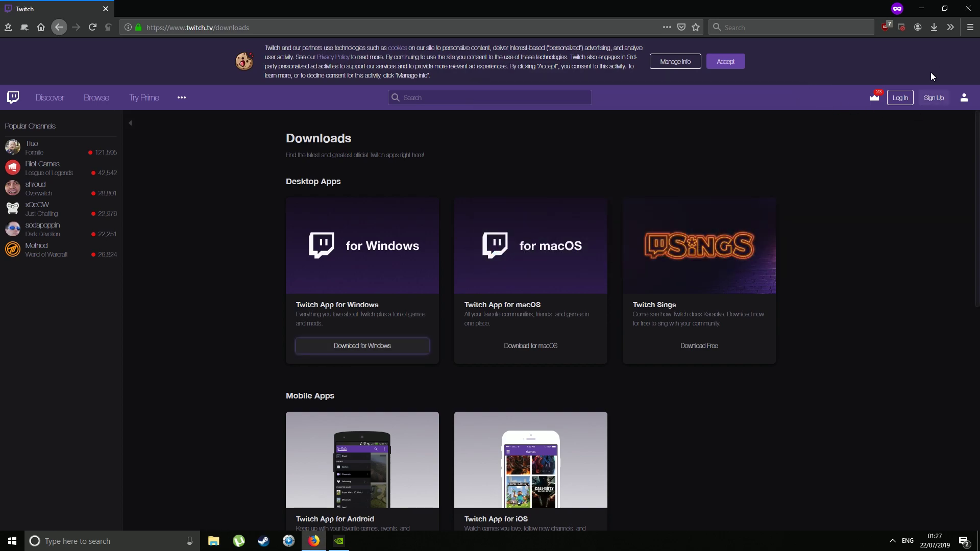
click(933, 28)
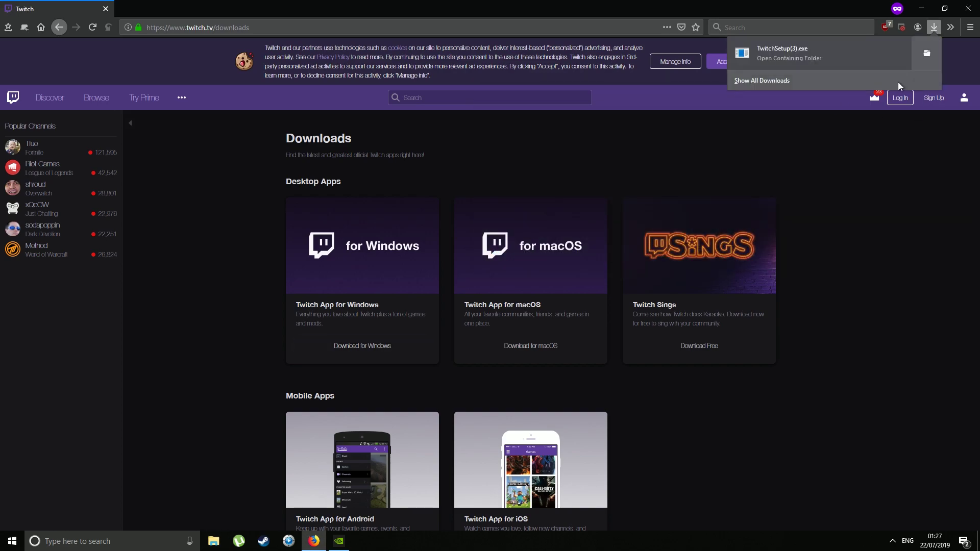
- Run TwitchSetup(3).exe past the security warning and install the Twitch App
click(786, 57)
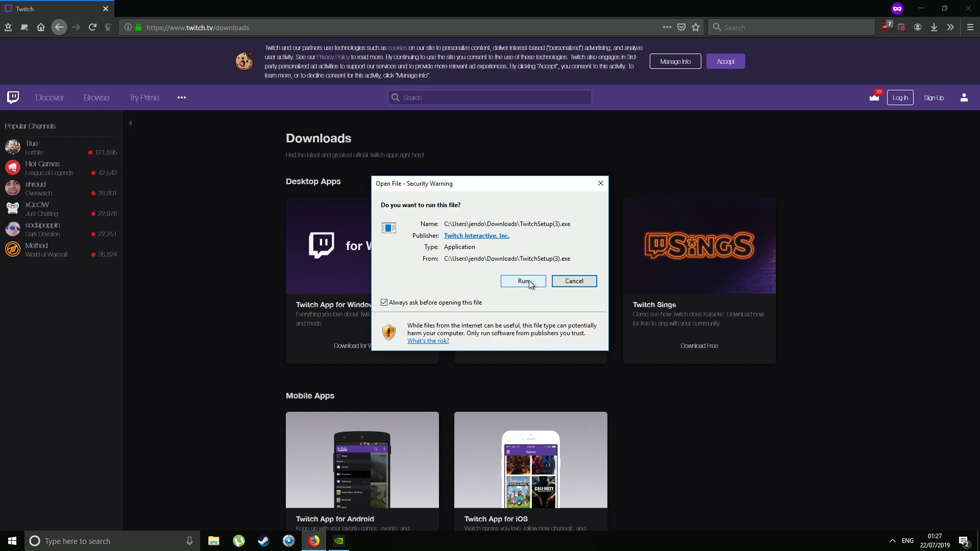
click(528, 280)
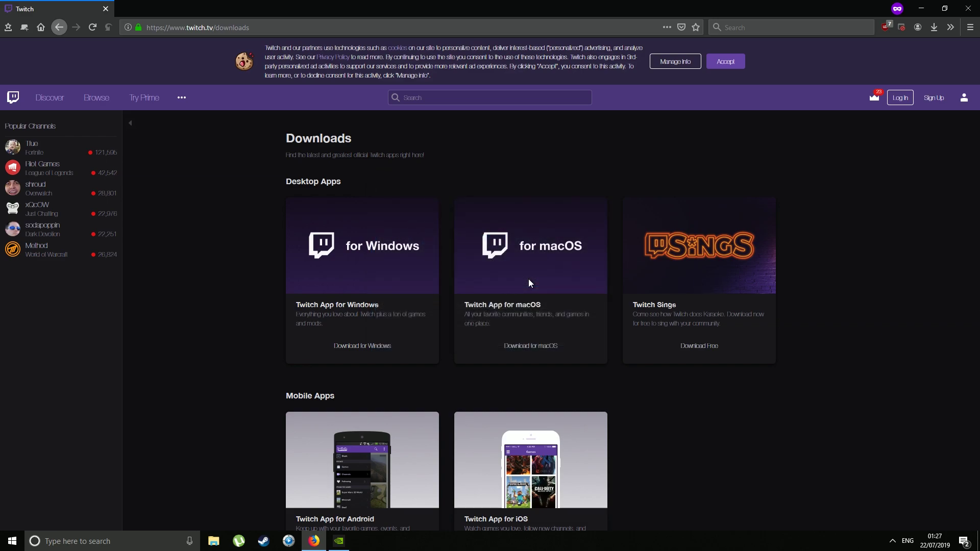
click(508, 316)
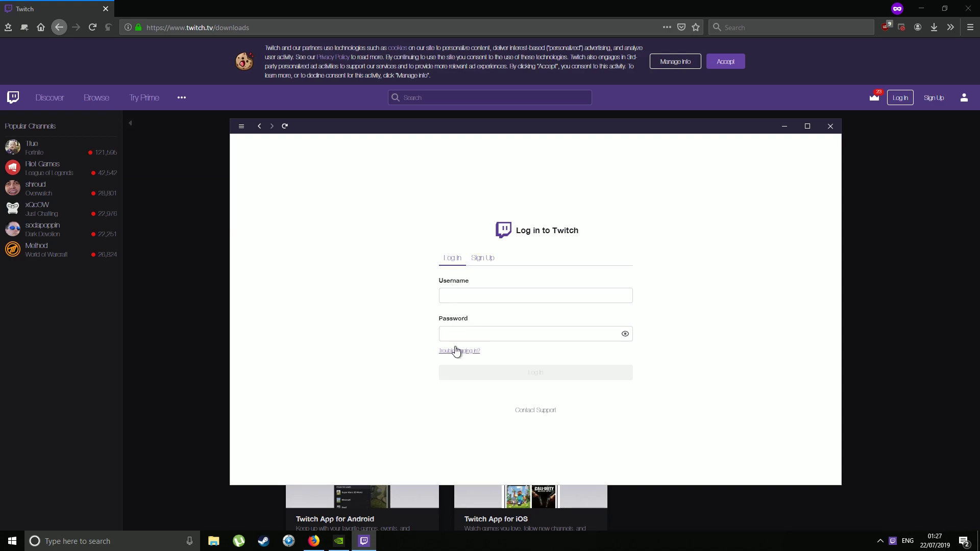
- Switch to the Sign Up form and back to the Log In form
click(483, 260)
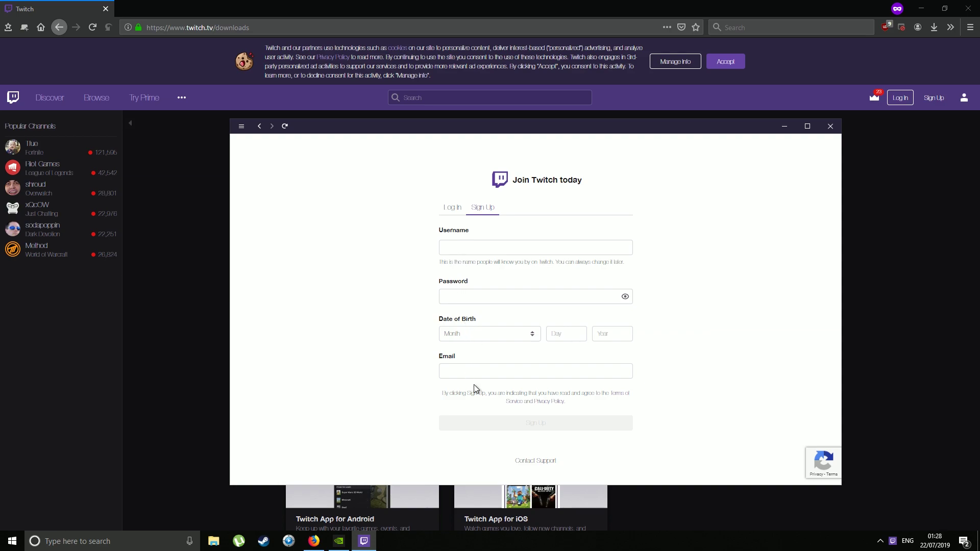
click(453, 208)
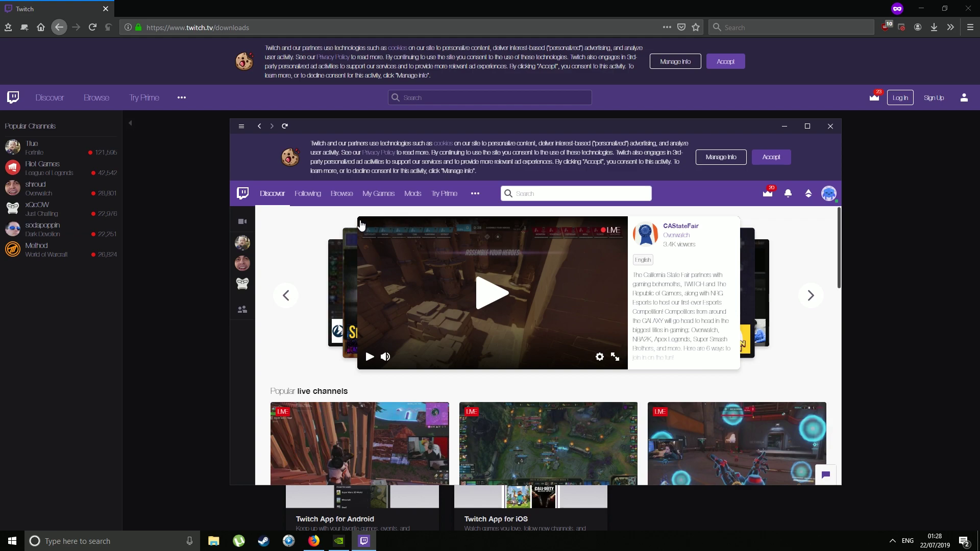
- Go to Mods, choose Minecraft, and open the Browse Modpacks list
click(413, 194)
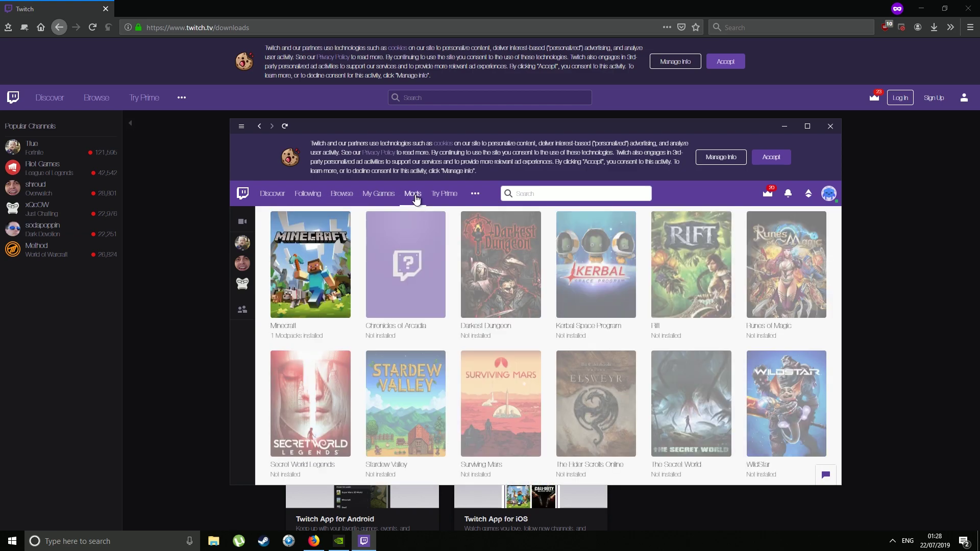
click(313, 271)
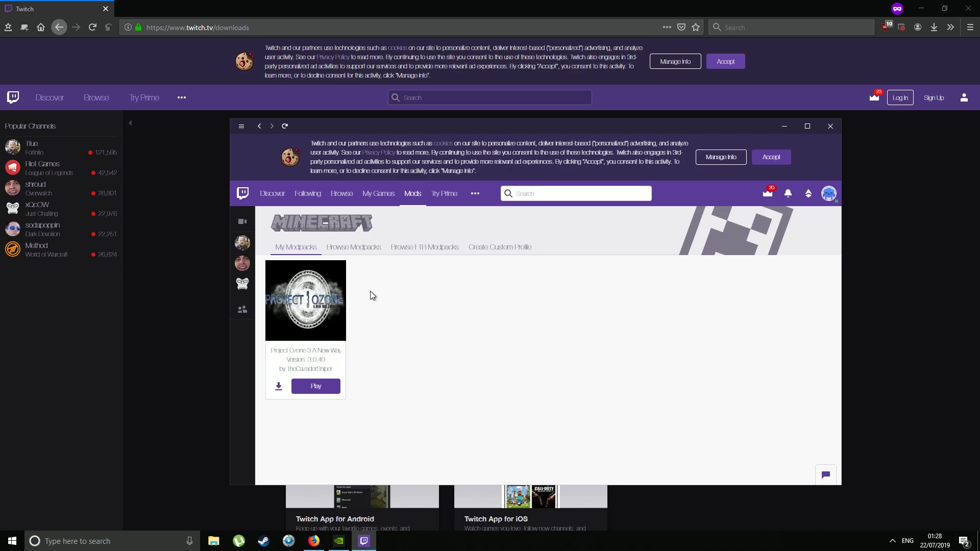
click(362, 249)
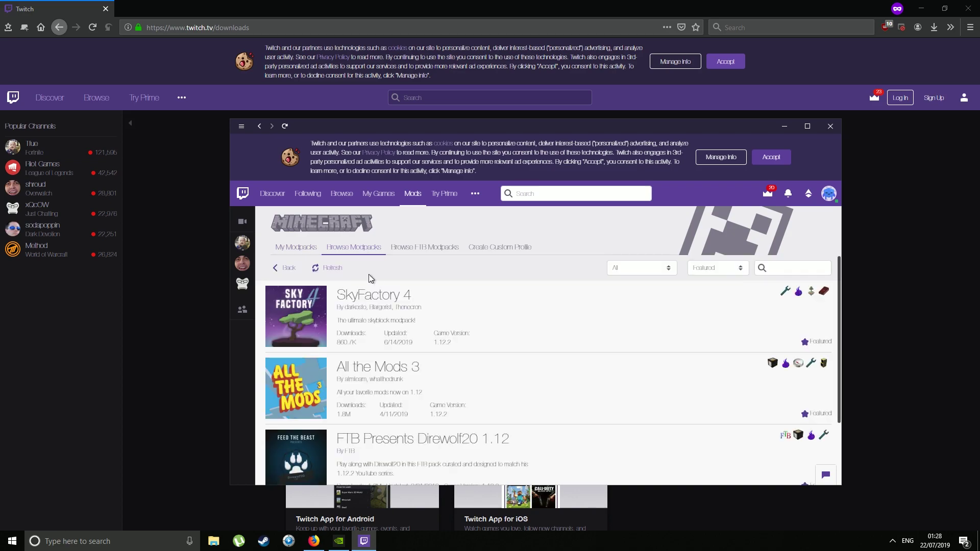
- Search modpacks for 'project' and install Project Ozone Lite
click(777, 270)
text(pr)
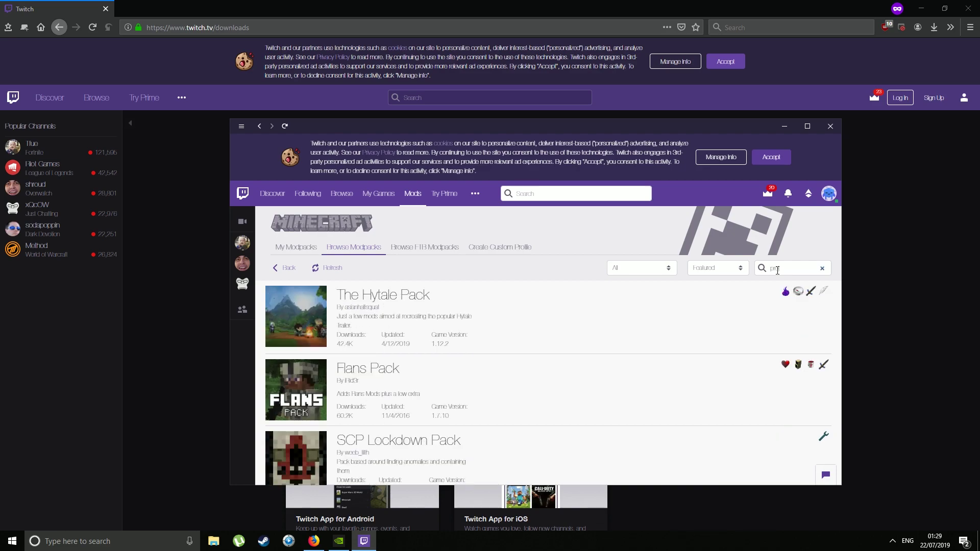
text(oject)
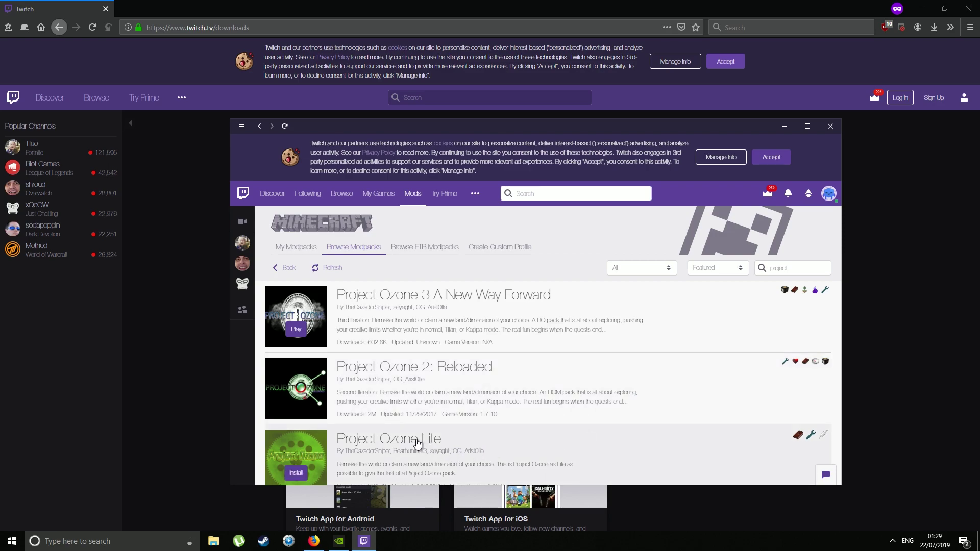
scroll(417, 443, down, 1)
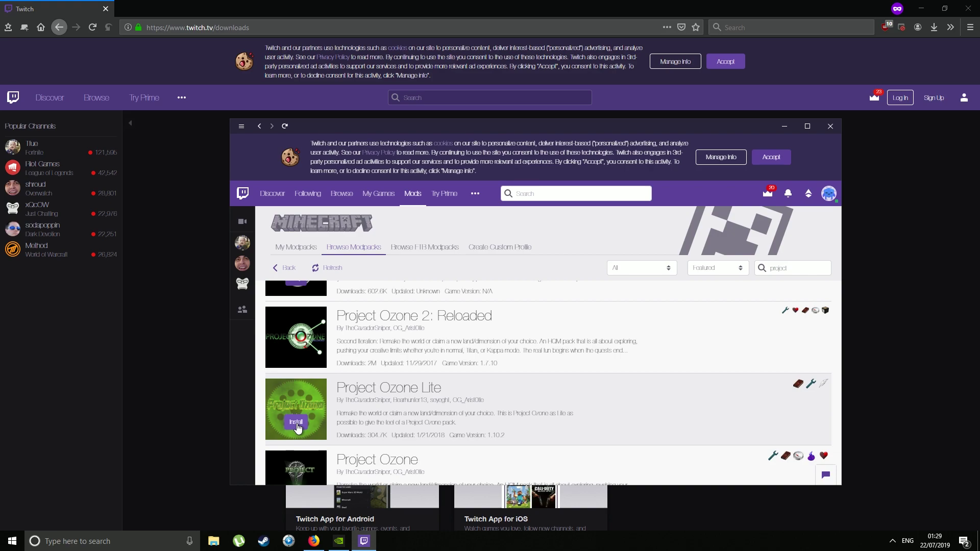
click(296, 422)
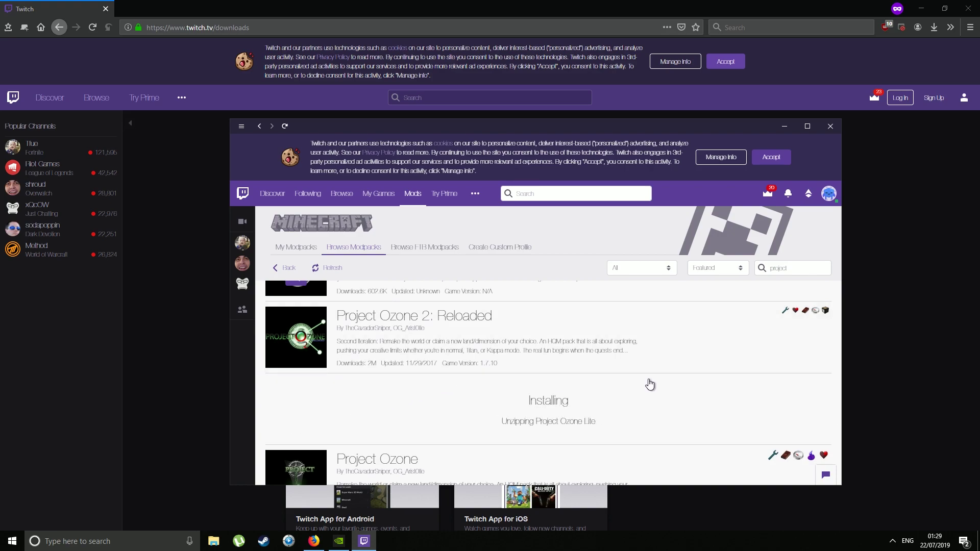
scroll(643, 380, down, 1)
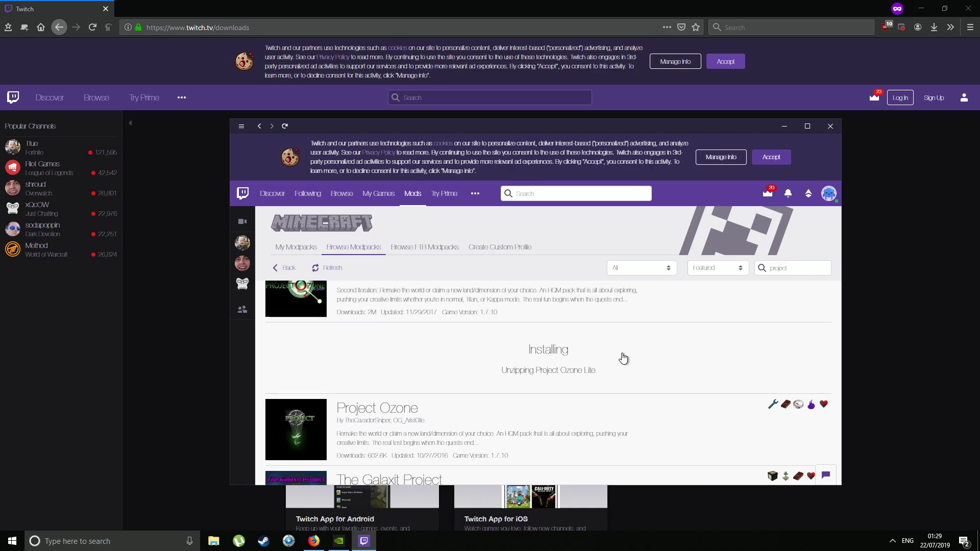
scroll(624, 359, up, 1)
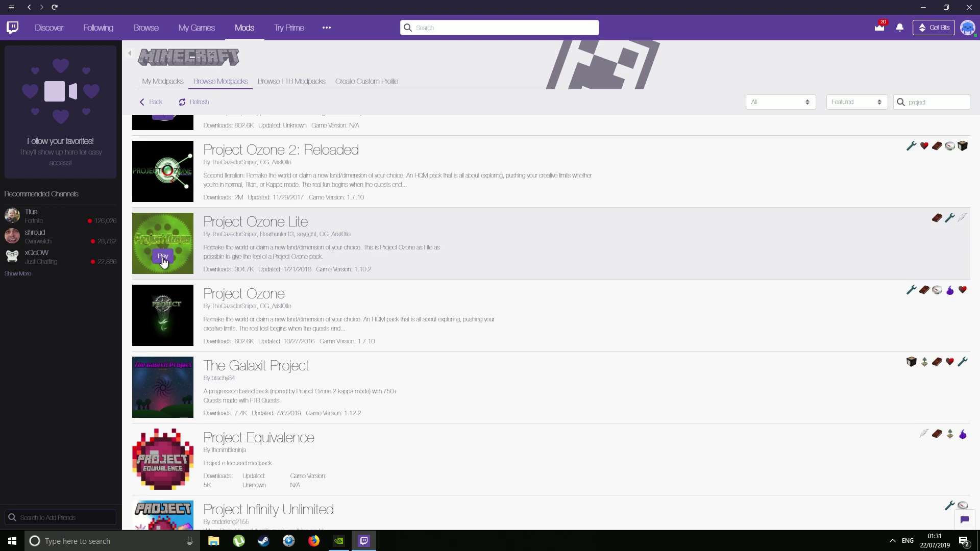
- Play Project Ozone Lite, confirm it in the launcher's installation list, then close the launcher
click(163, 256)
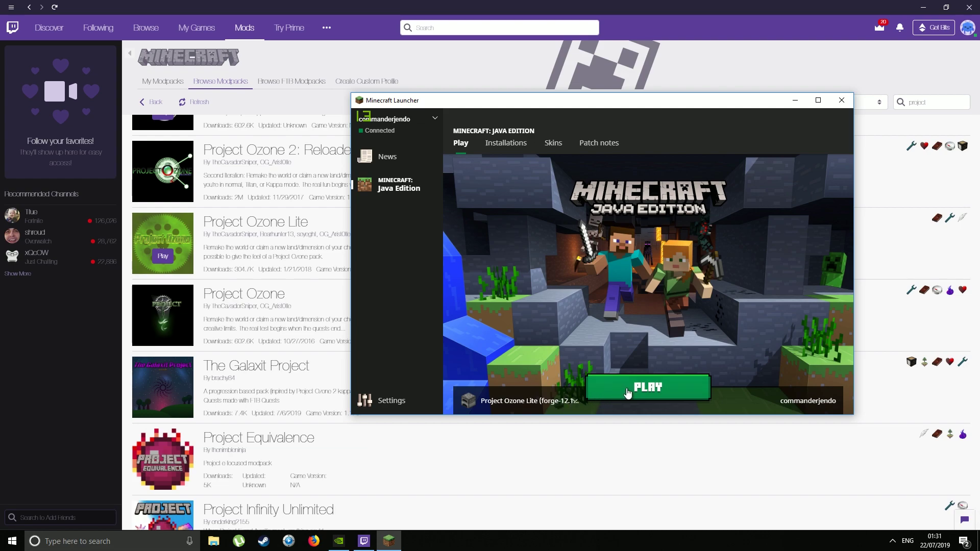
click(561, 402)
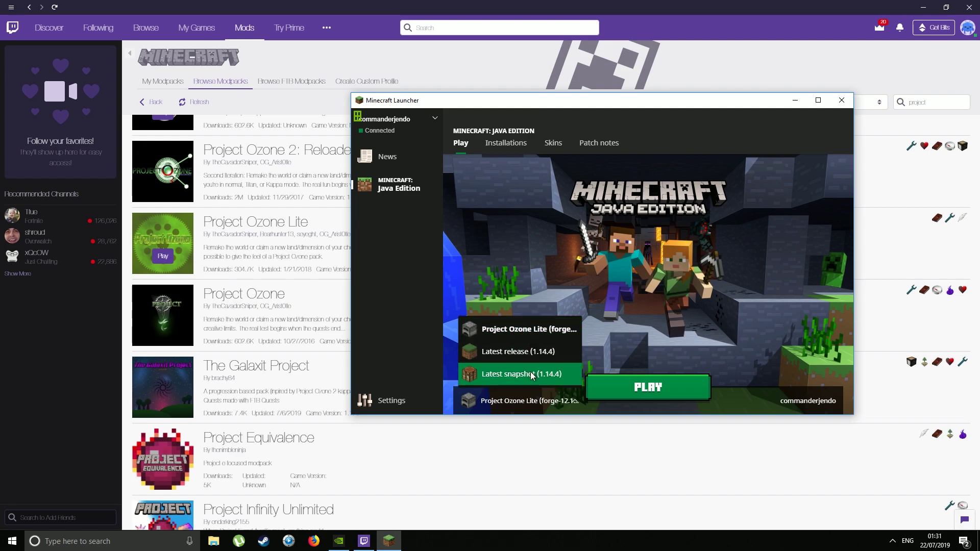
click(543, 406)
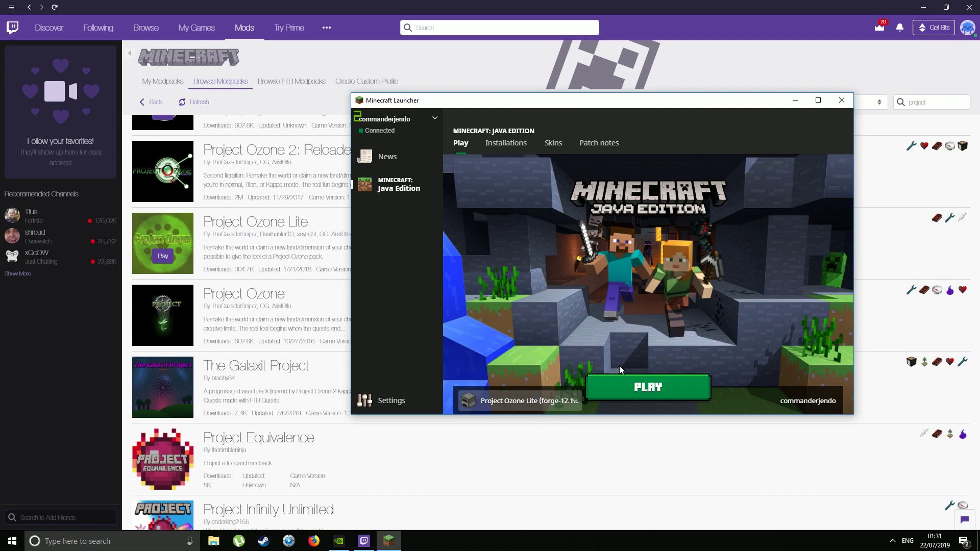
click(842, 103)
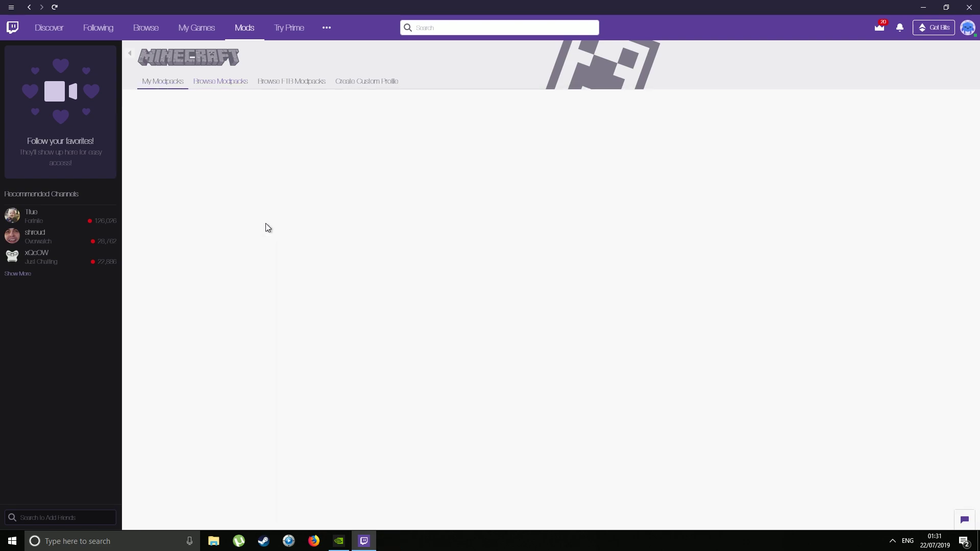
- Open Project Ozone Lite, browse its Overview, Resource Packs and Maps tabs, then its settings gear
click(175, 151)
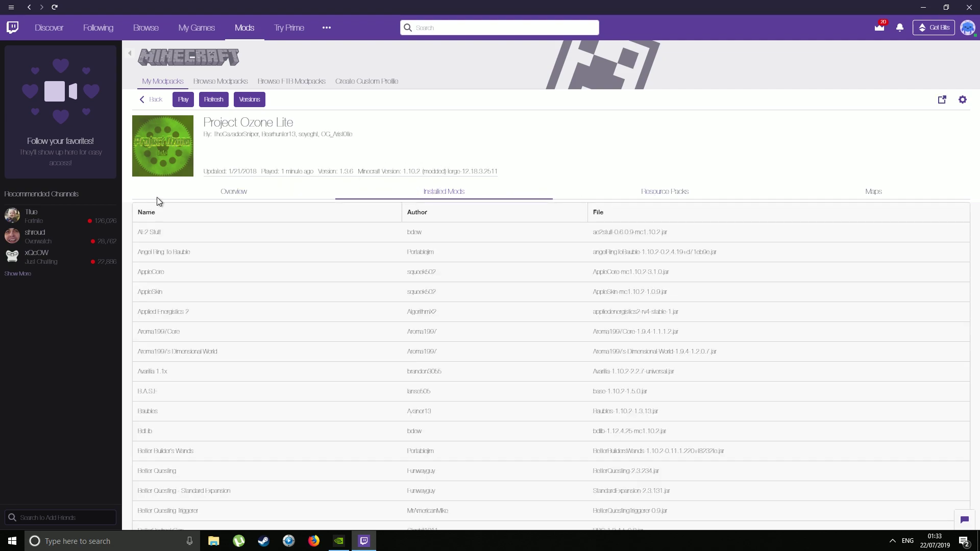
click(234, 197)
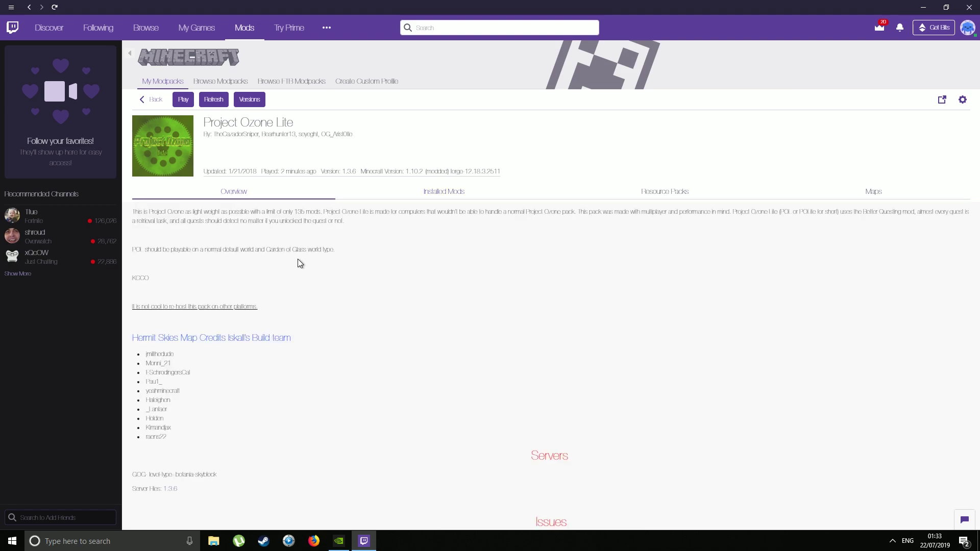
scroll(300, 262, down, 8)
scroll(302, 260, up, 8)
click(679, 197)
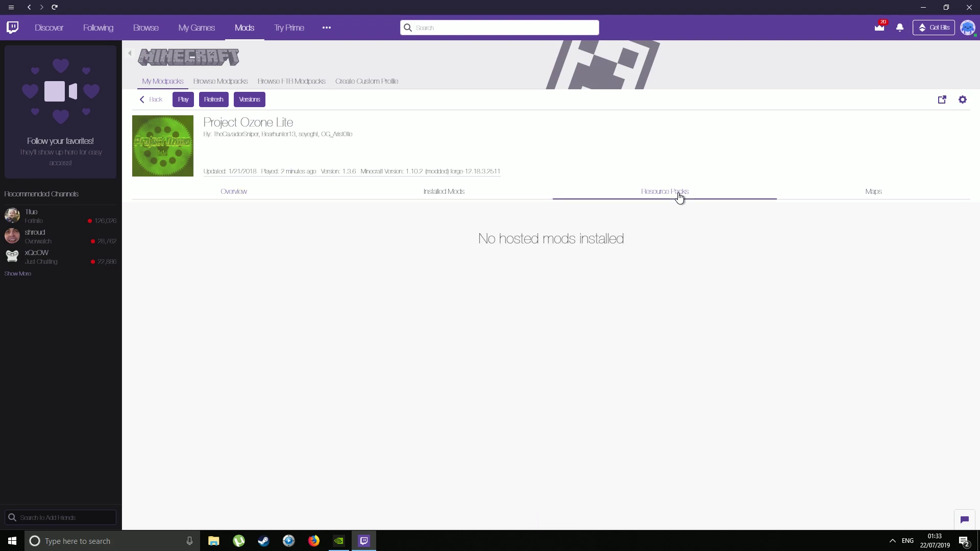
click(876, 194)
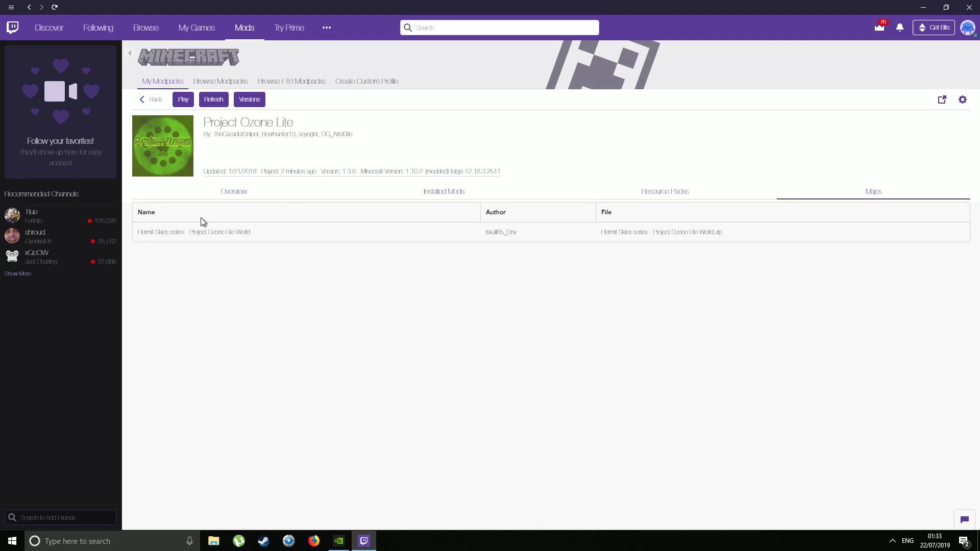
click(223, 193)
click(963, 101)
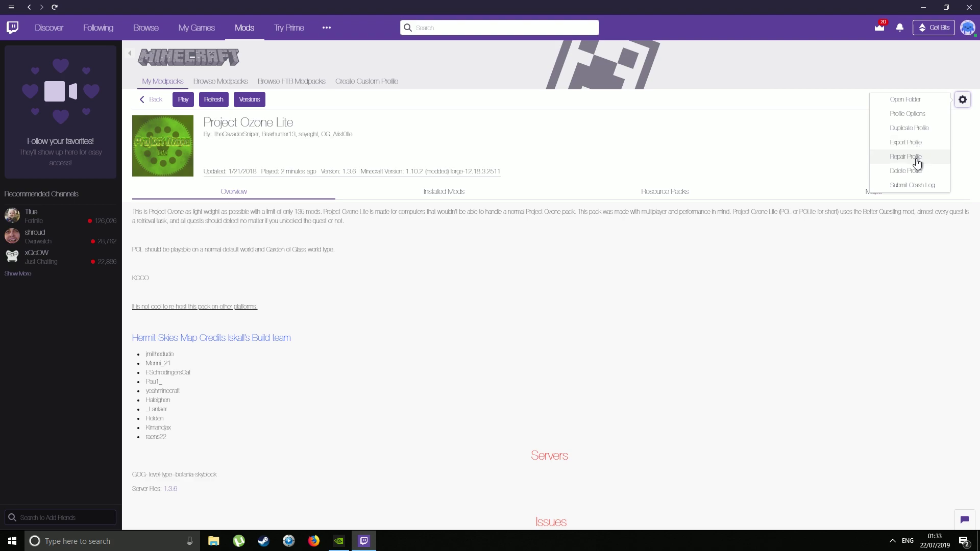
- In Profile Options, disable system memory settings and allocate about 8000 MB
click(914, 190)
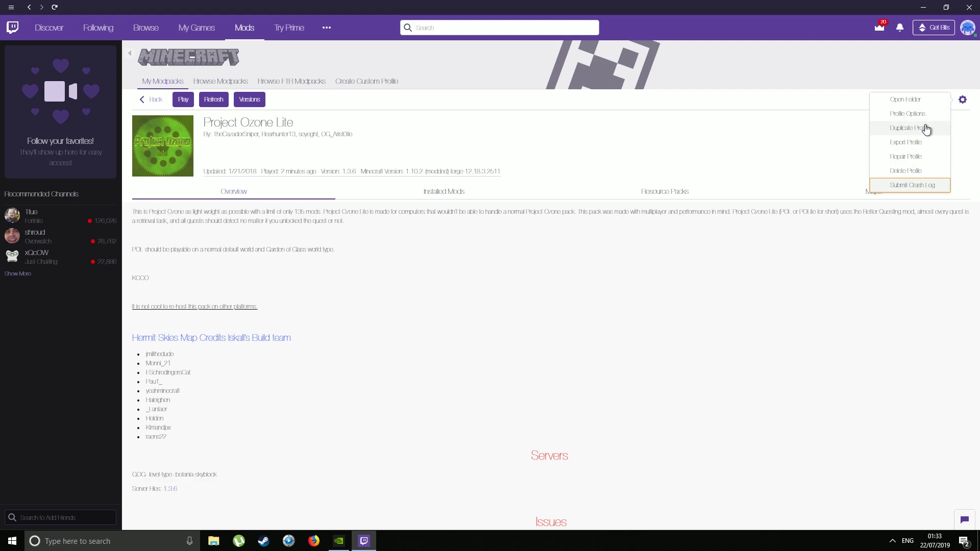
click(914, 114)
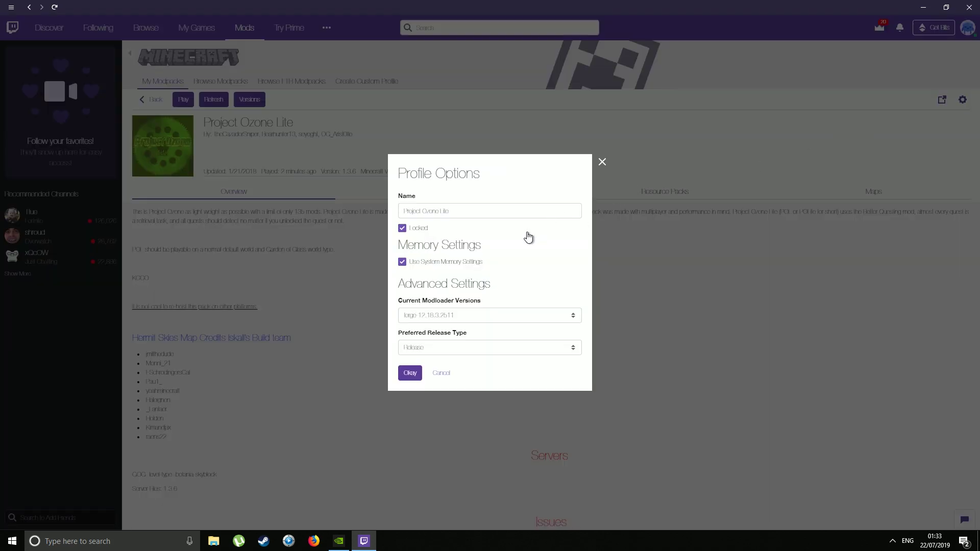
click(403, 261)
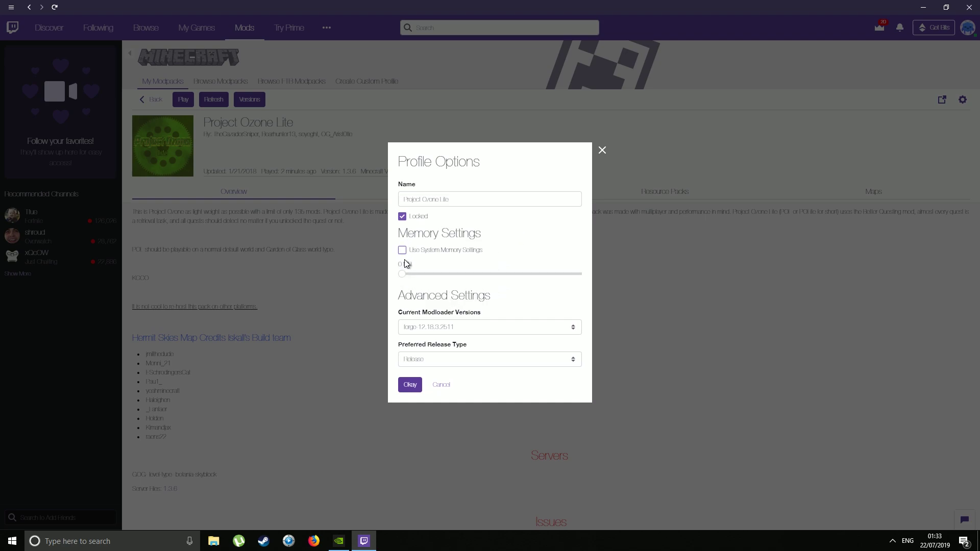
drag(403, 276, 489, 277)
drag(489, 277, 519, 277)
- Keep forge 12.18.3.2511 as the modloader and save the profile options
click(573, 329)
click(573, 329)
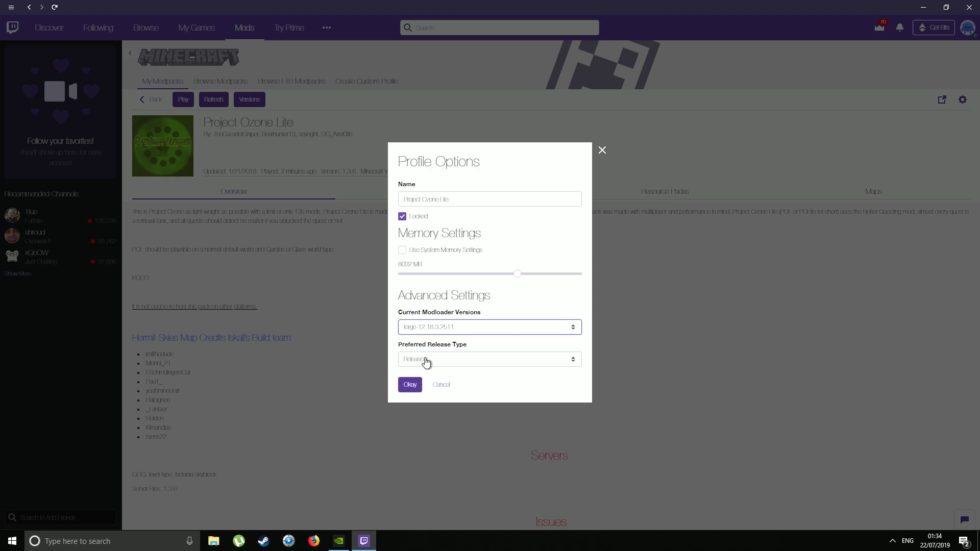
click(410, 386)
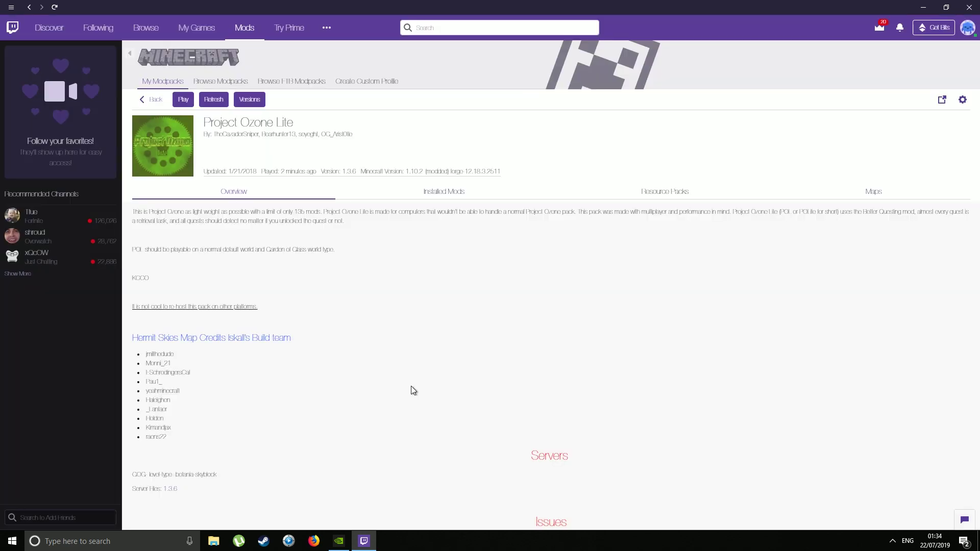
- Launch Project Ozone Lite from the modpack list and start it in Minecraft Launcher
click(146, 99)
click(179, 223)
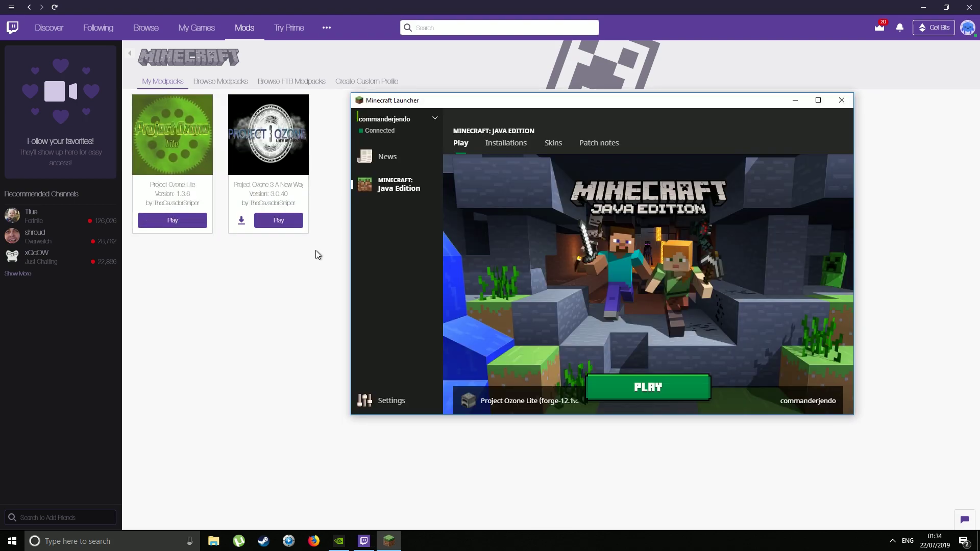
click(648, 388)
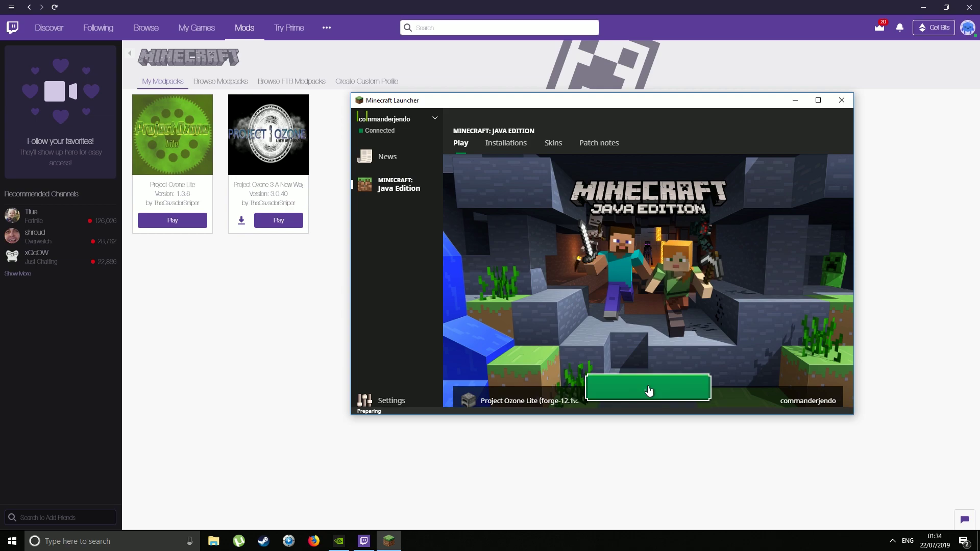